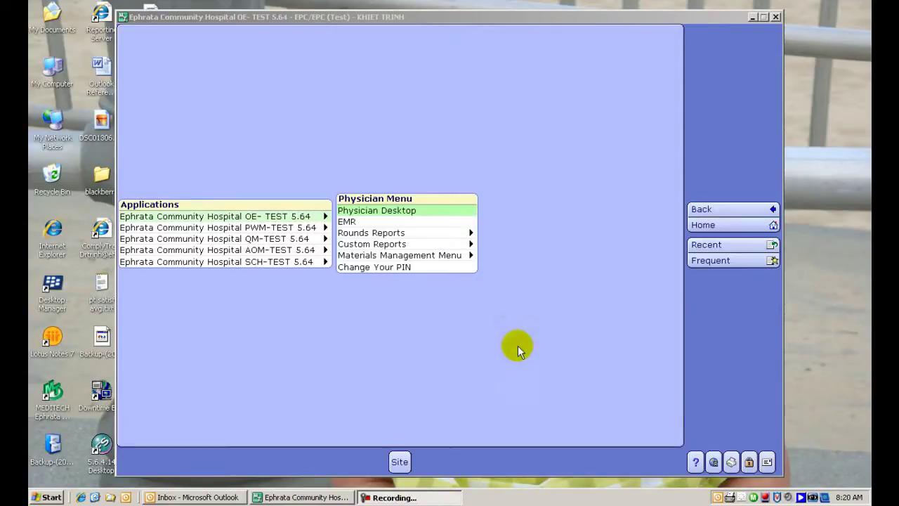
# From the Physician Desktop inpatient census, open the IMCU03/1 patient's chart
pyautogui.click(419, 214)
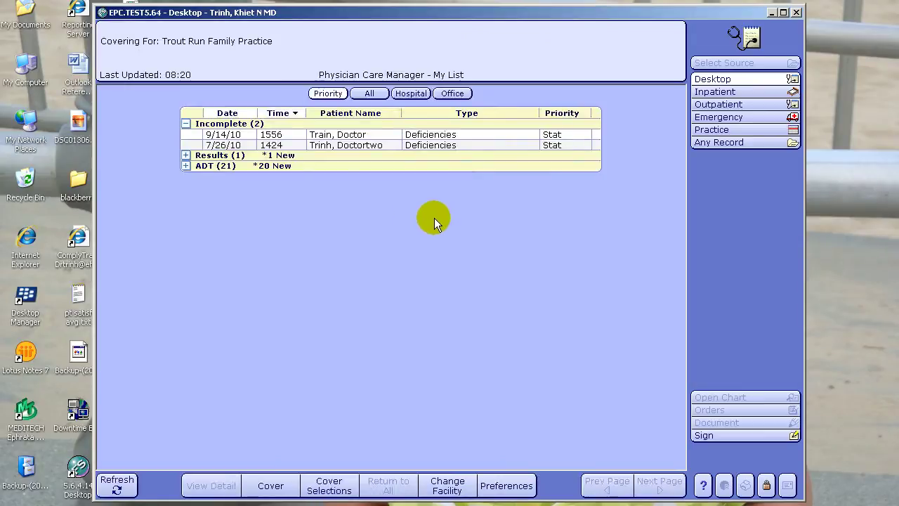
pyautogui.click(718, 96)
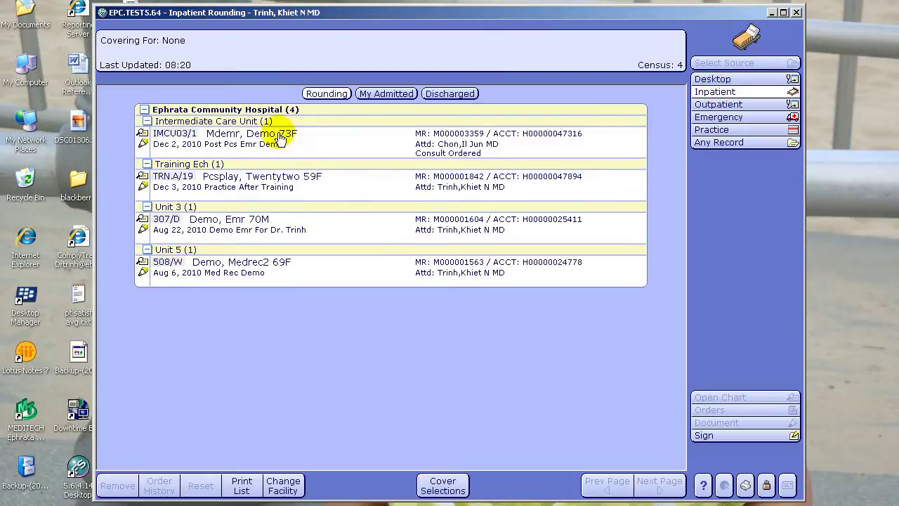
pyautogui.click(306, 145)
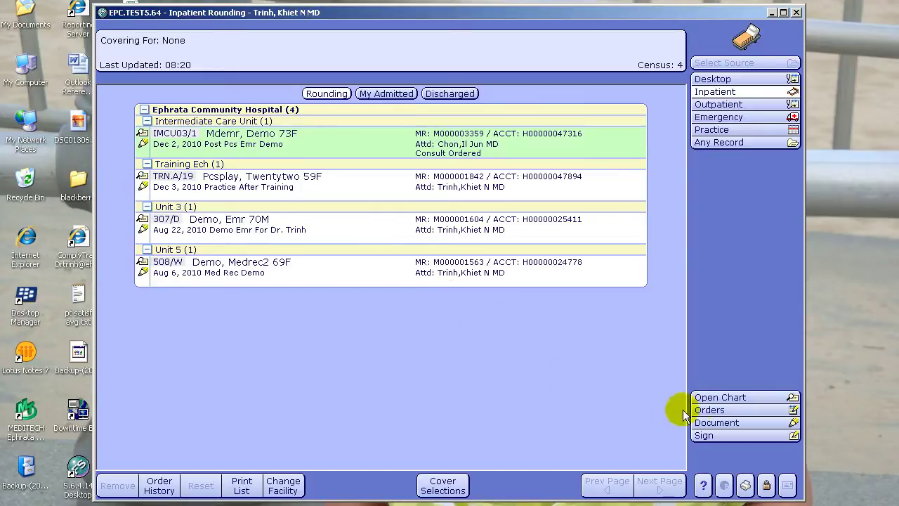
pyautogui.click(712, 397)
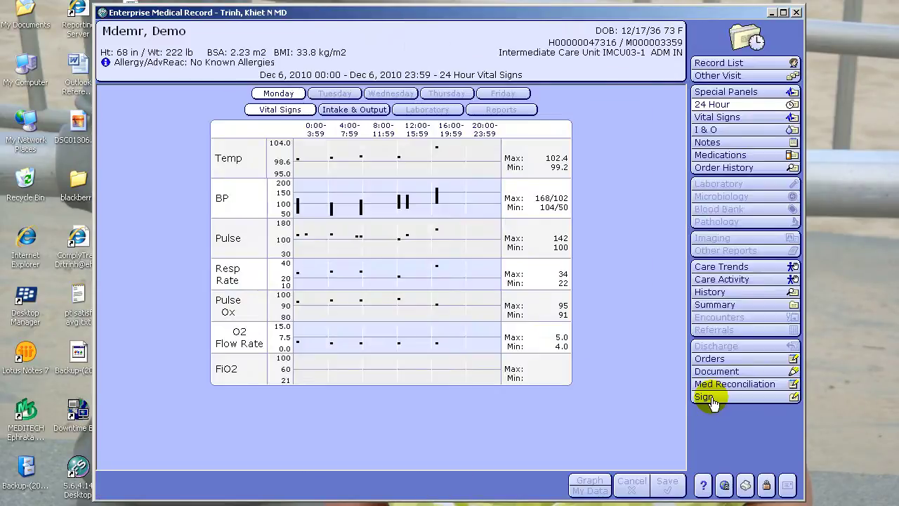
# Show the Medications panel and scroll through the Active medication list
pyautogui.click(719, 156)
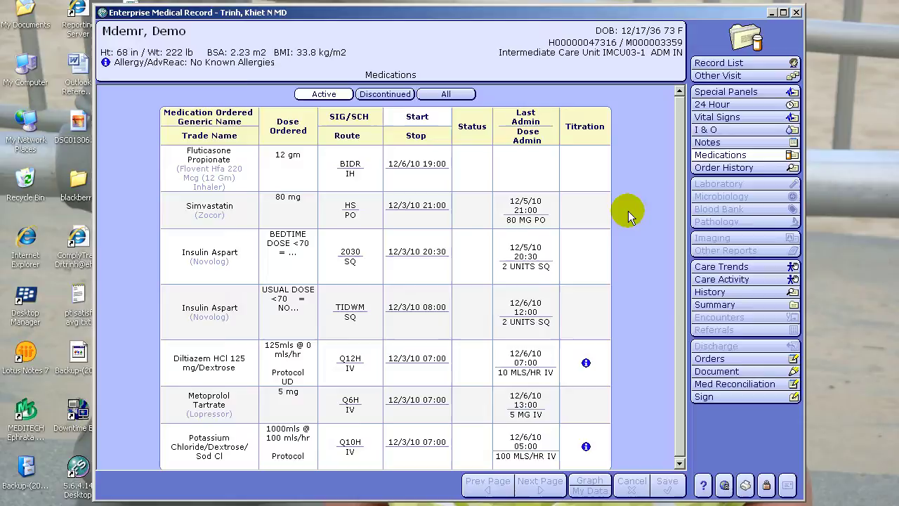
pyautogui.scroll(-1, 628, 211)
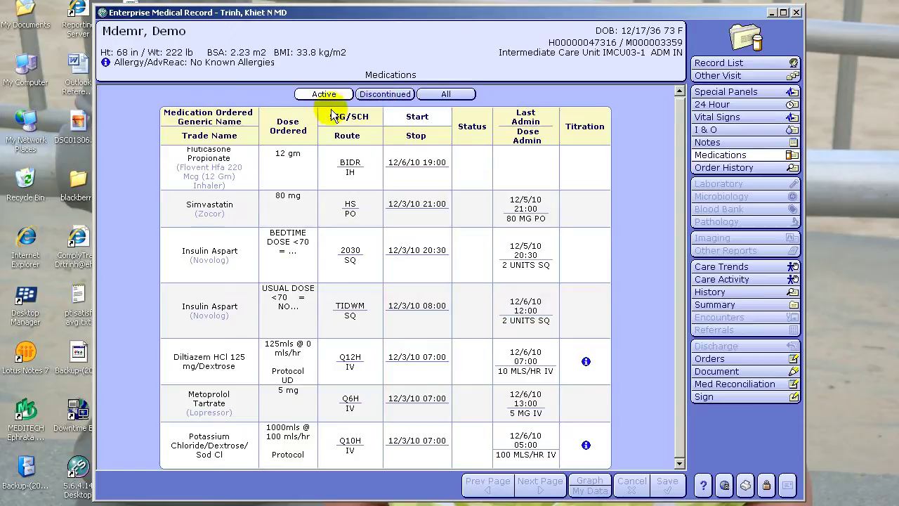
# Re-sort the medication table by Generic Name, then Start, then Last Admin newest first
pyautogui.click(240, 121)
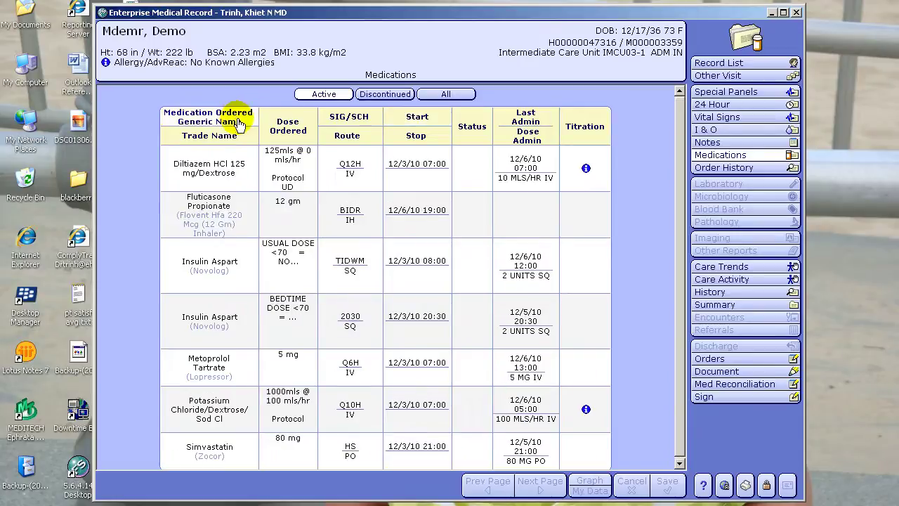
pyautogui.click(423, 126)
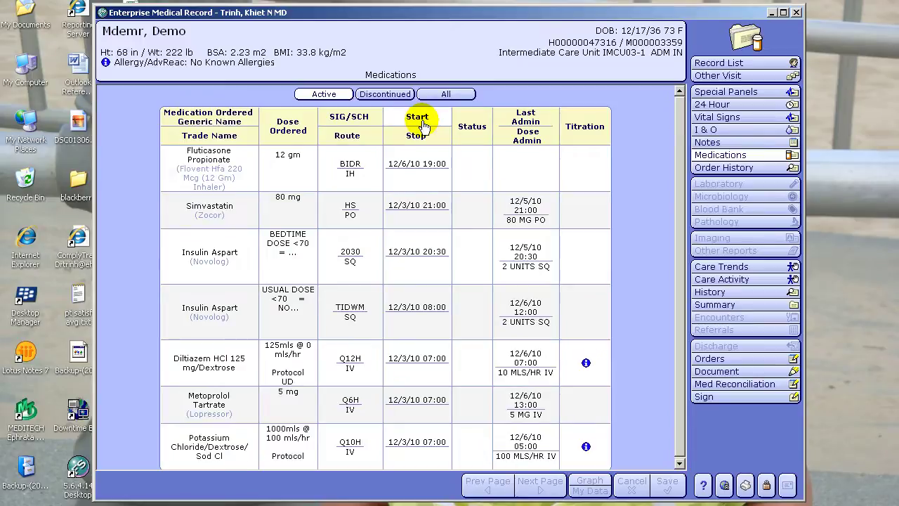
pyautogui.click(541, 127)
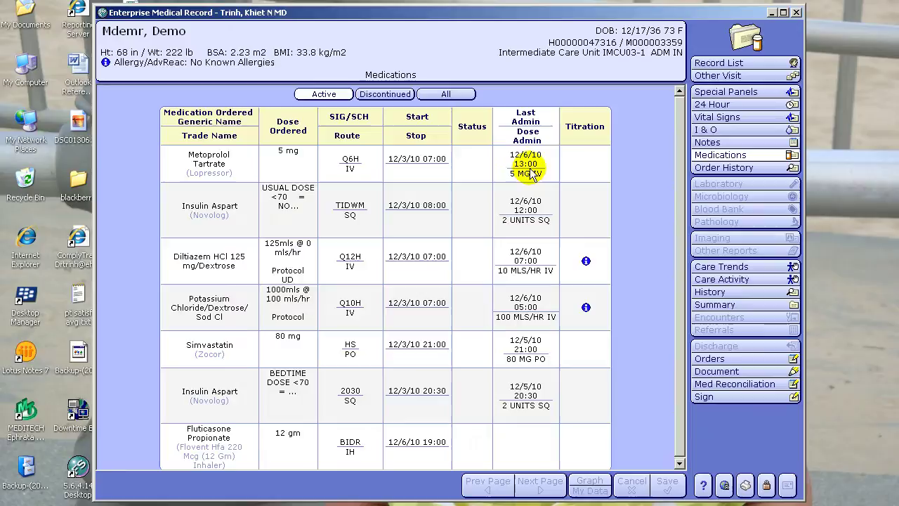
pyautogui.click(529, 173)
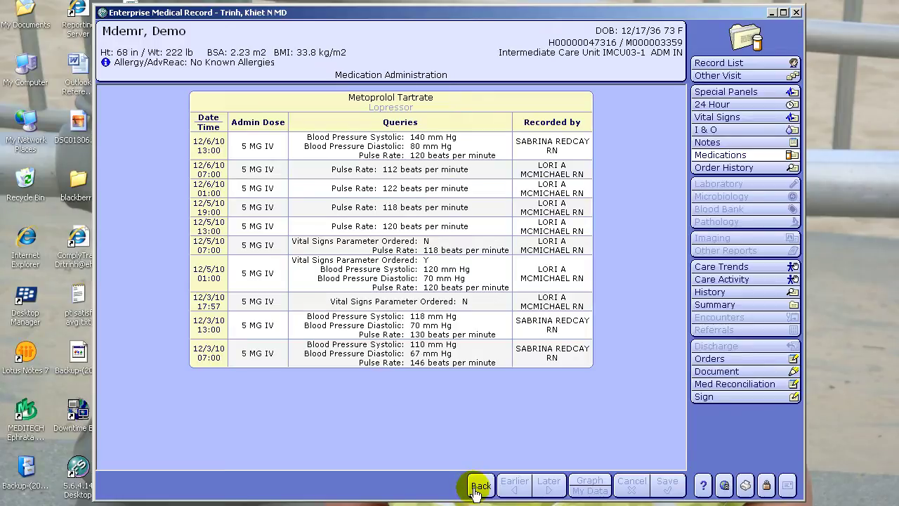
pyautogui.click(478, 489)
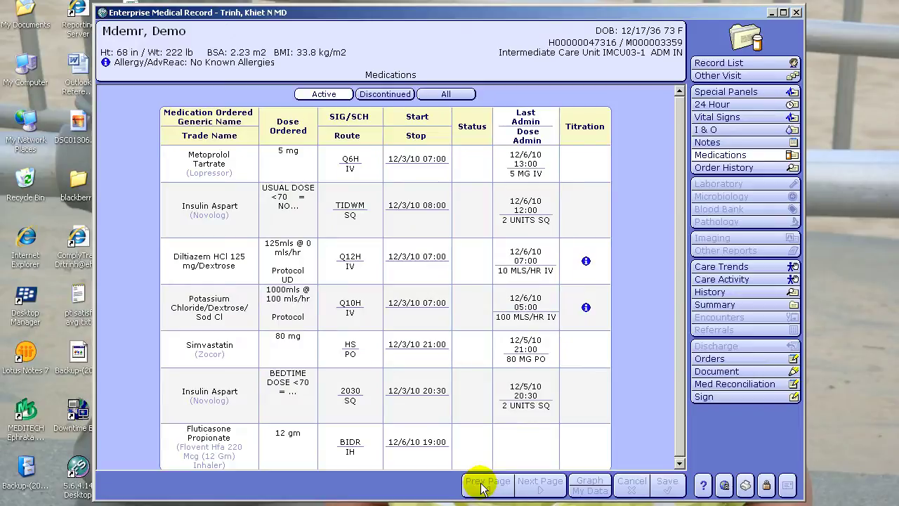
pyautogui.click(282, 397)
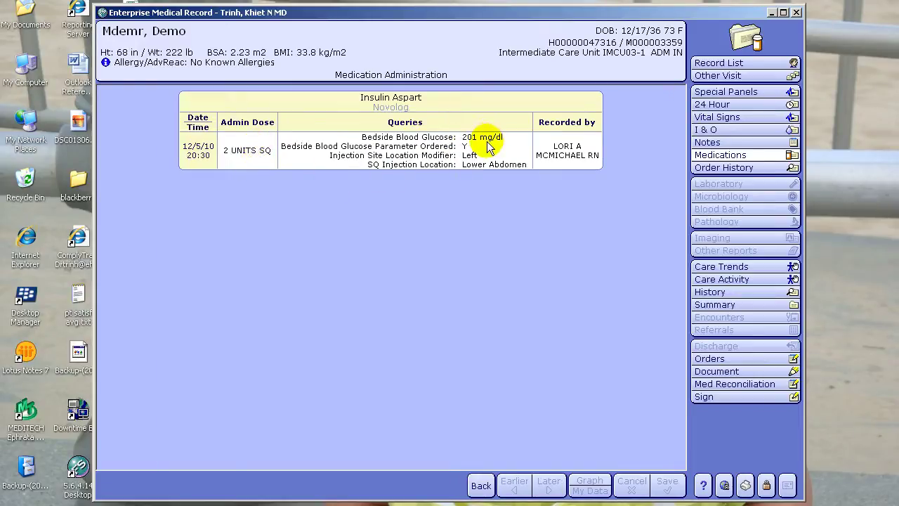
pyautogui.click(482, 486)
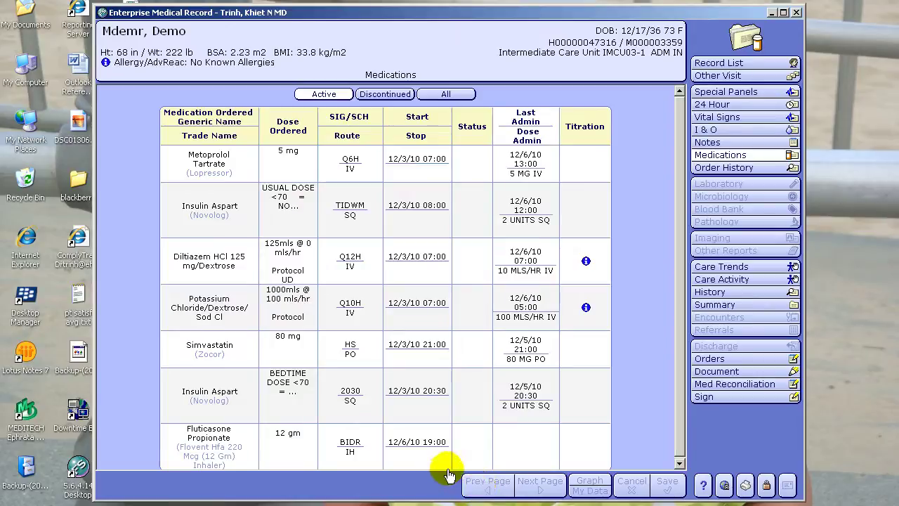
pyautogui.scroll(-1, 450, 475)
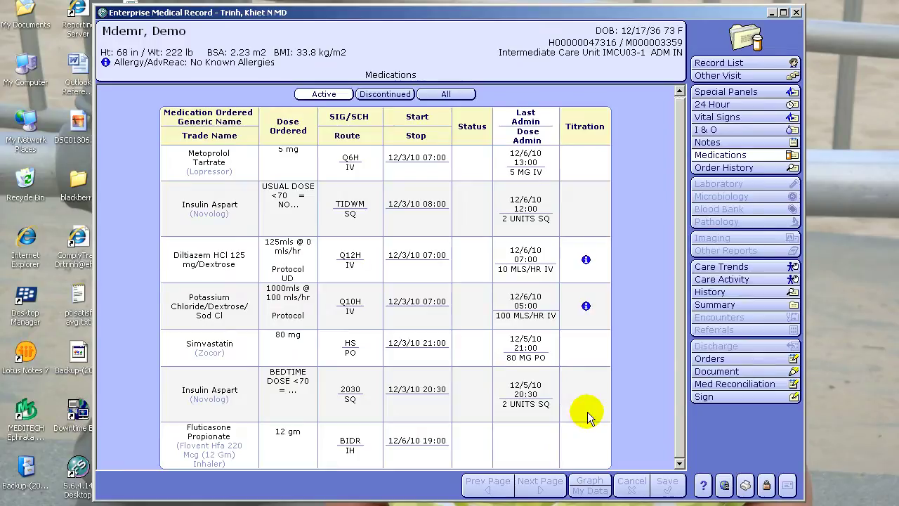
# Open the Diltiazem titration history and page to the 12/3/10 entries showing 7 to 8 mg/hr
pyautogui.click(586, 261)
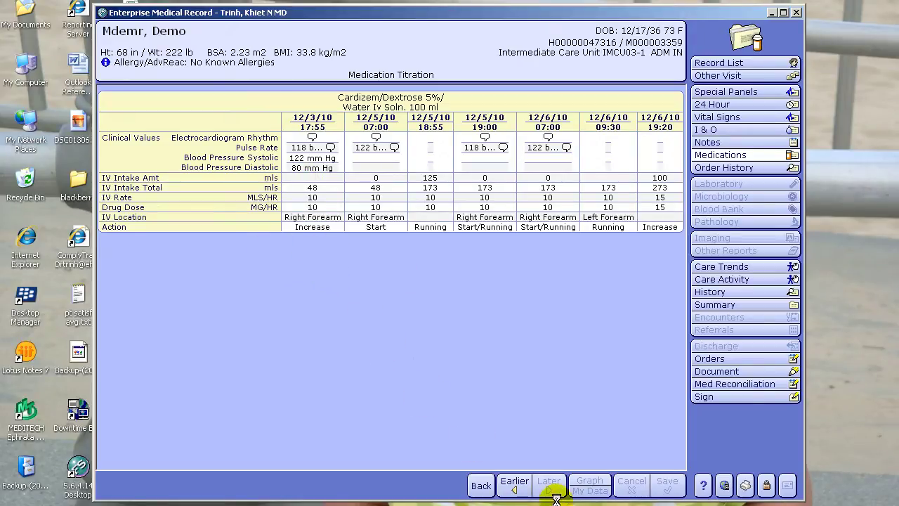
pyautogui.click(515, 492)
pyautogui.click(515, 492)
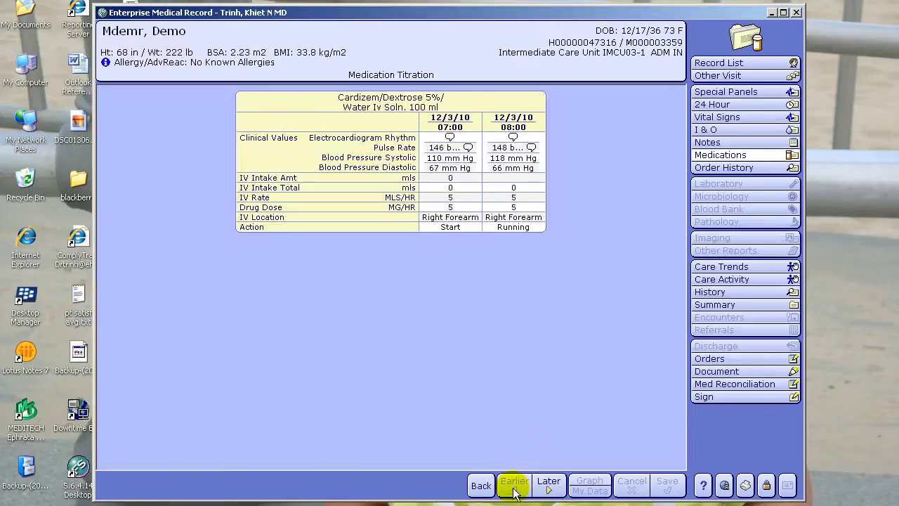
pyautogui.click(549, 487)
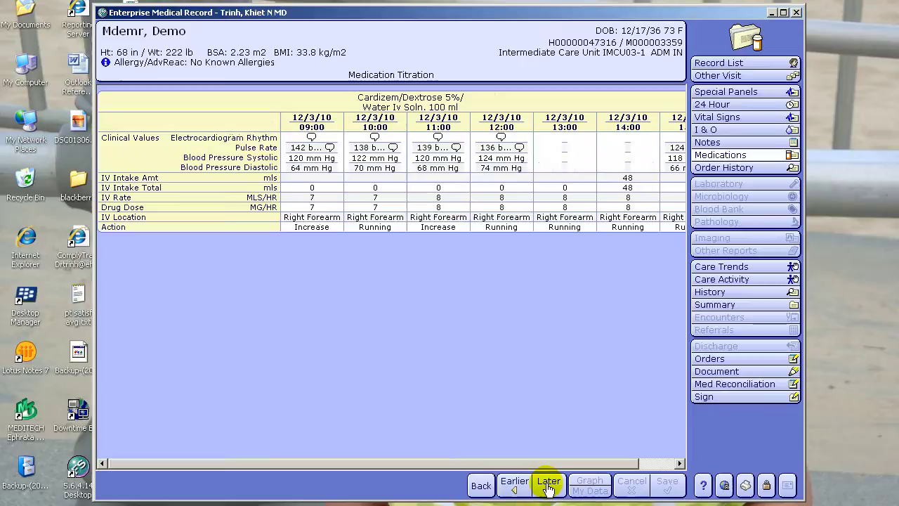